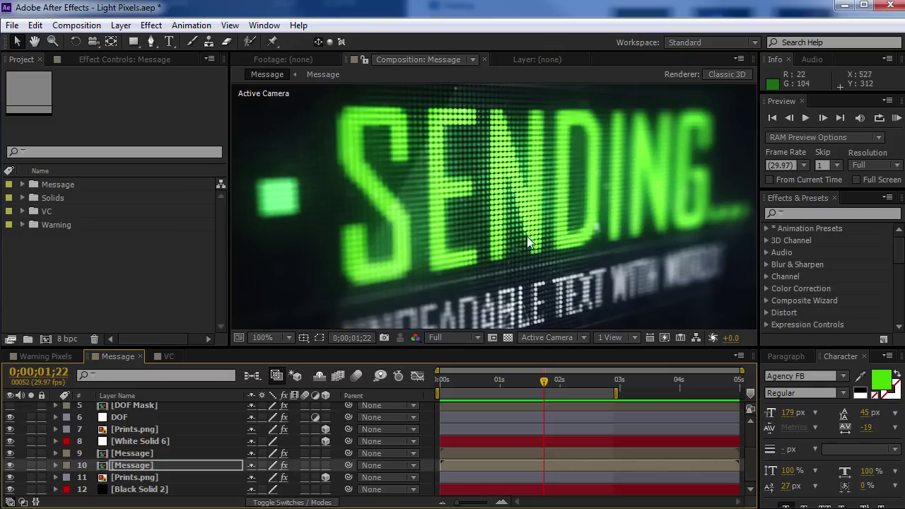
# - Move to 0;00;02;12 and solo the lower Message layer to examine its pixel grid and CC Ball Action settings
pyautogui.scroll(-1, 527, 241)
pyautogui.scroll(1, 543, 250)
pyautogui.moveTo(528, 382)
pyautogui.mouseDown()
pyautogui.moveTo(441, 400)
pyautogui.moveTo(571, 383)
pyautogui.moveTo(521, 387)
pyautogui.mouseUp()
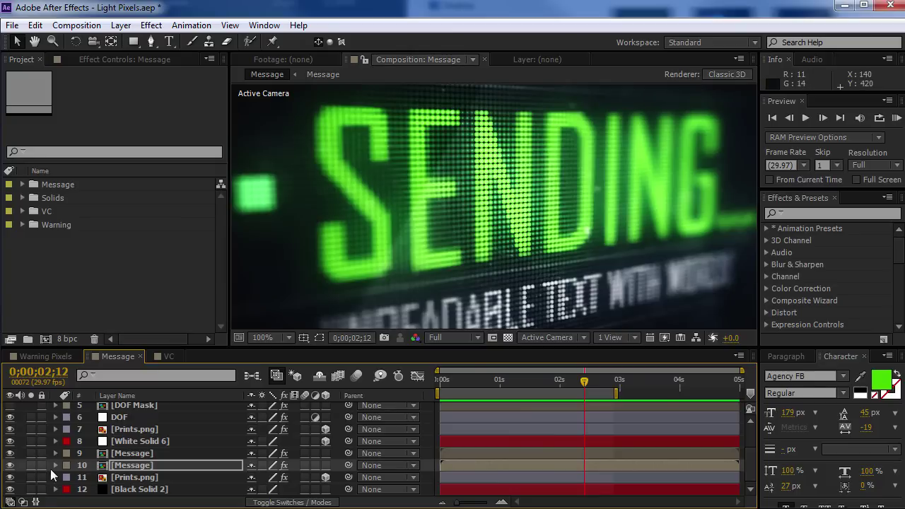
pyautogui.click(29, 465)
pyautogui.click(117, 60)
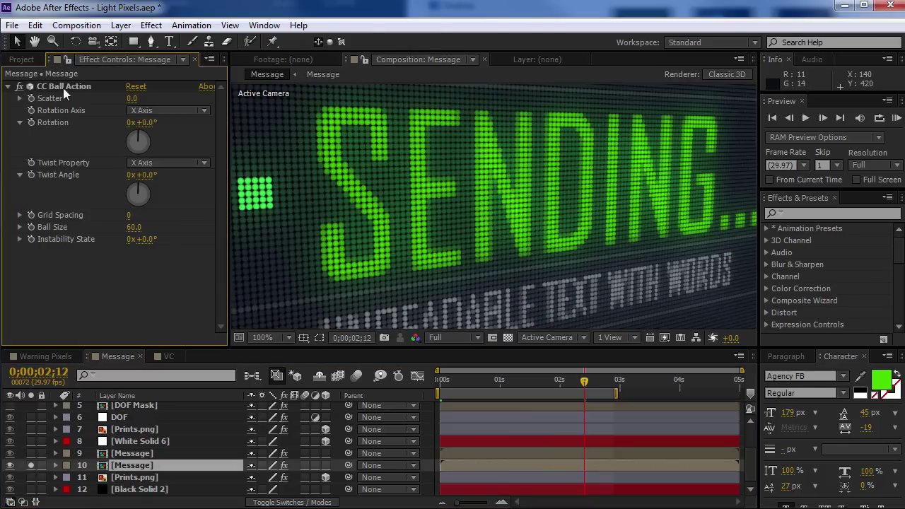
pyautogui.click(63, 86)
pyautogui.press('`')
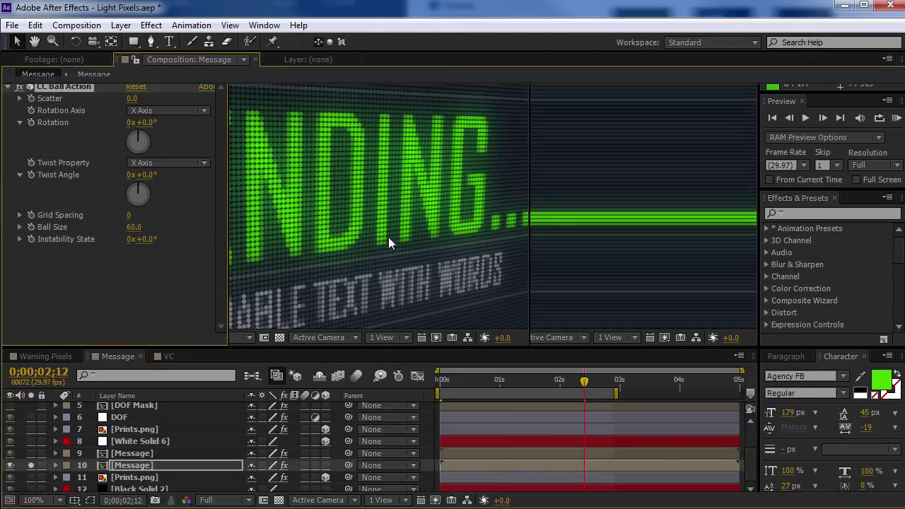
pyautogui.press('`')
pyautogui.press(',')
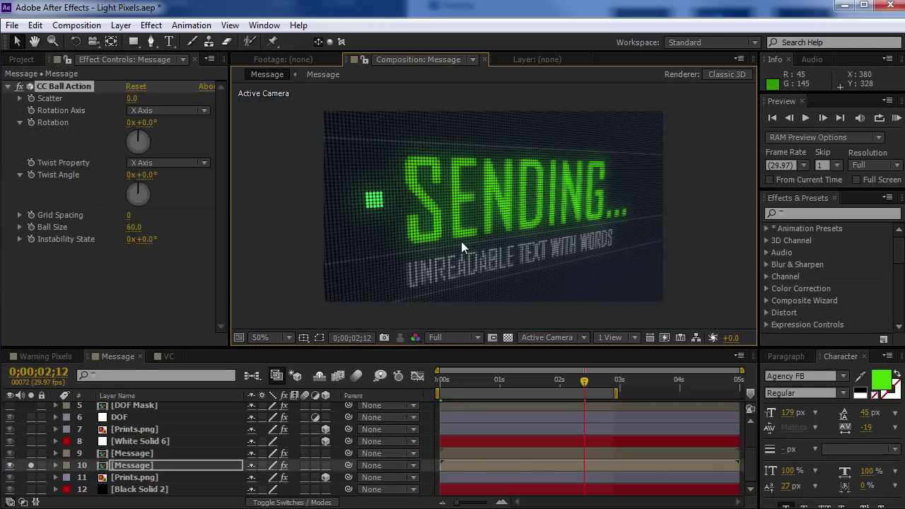
# - Orbit the camera in close on the soloed Message layer's ball grid and undo the camera moves
pyautogui.press('c')
pyautogui.moveTo(514, 262); pyautogui.dragTo(533, 186)
pyautogui.hotkey('ctrl', 'z')
pyautogui.press('.')
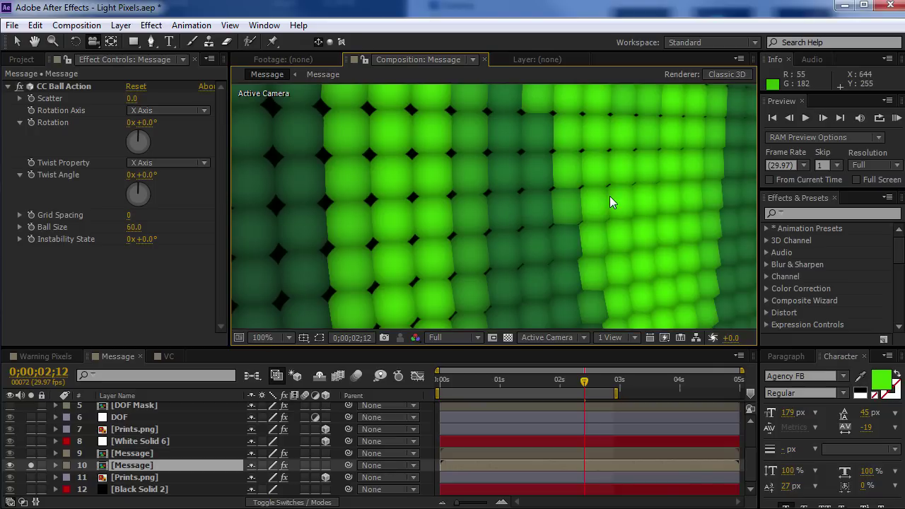
pyautogui.hotkey('ctrl', 'z')
# - Inspect the upper Message layer soloed together with the lower one, undoing the camera orbit and unsoloing both
pyautogui.click(133, 454)
pyautogui.moveTo(477, 218); pyautogui.dragTo(558, 127)
pyautogui.hotkey('ctrl', 'z')
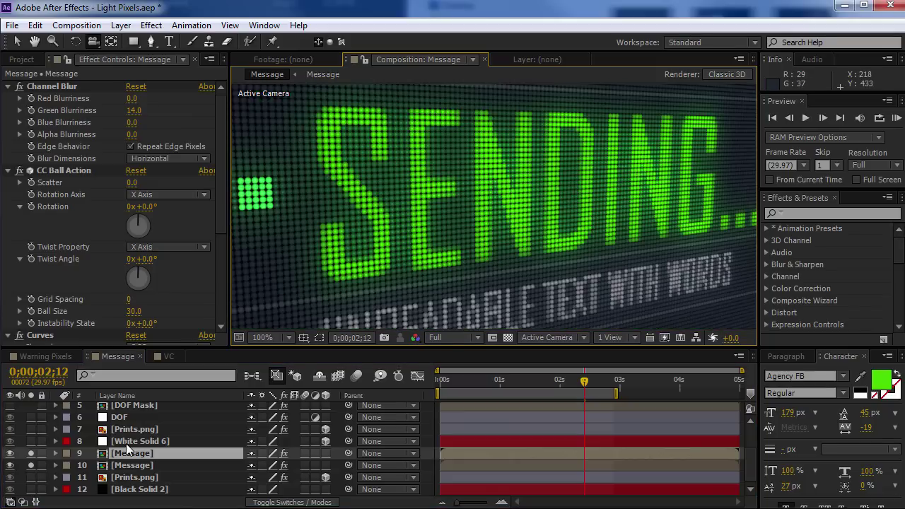
pyautogui.click(30, 453)
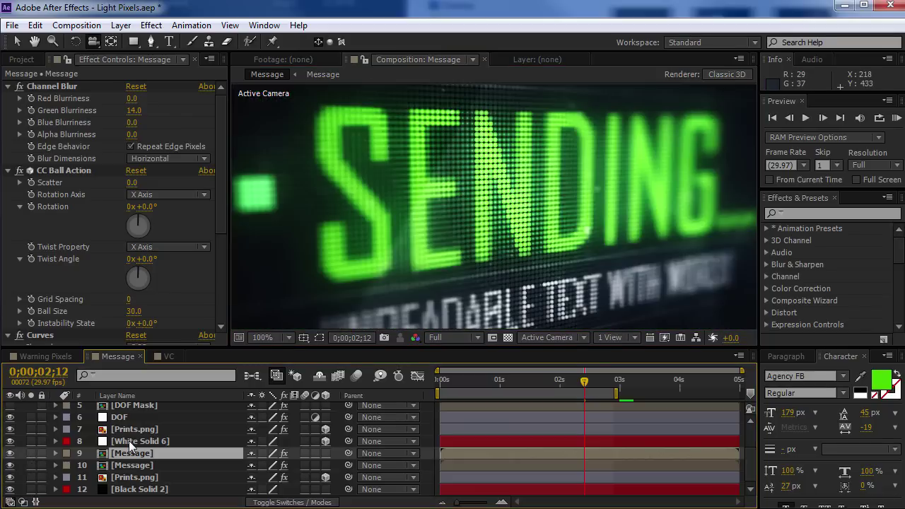
# - Solo the upper Prints.png layer and all layers beneath it, and orbit the camera to examine the fingerprint texture over the pixels
pyautogui.click(53, 431)
pyautogui.click(30, 430)
pyautogui.press(',')
pyautogui.press(',')
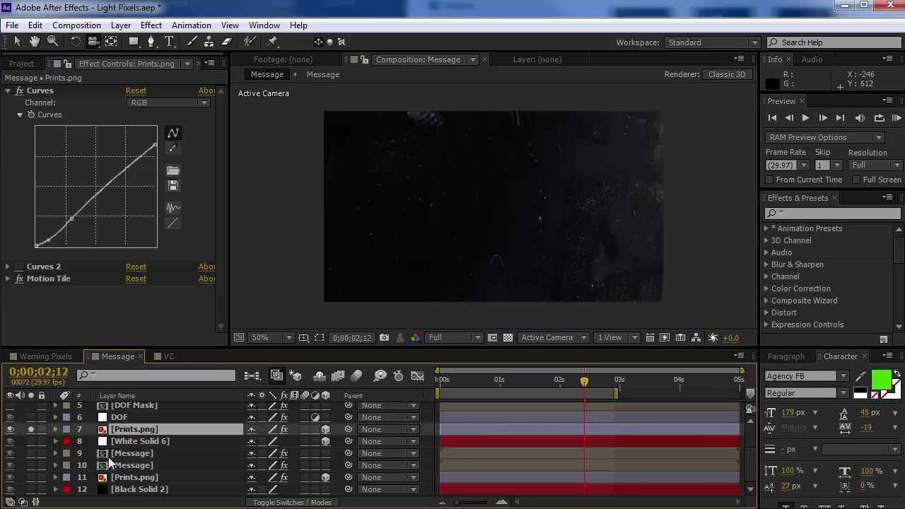
pyautogui.moveTo(32, 440); pyautogui.dragTo(31, 489)
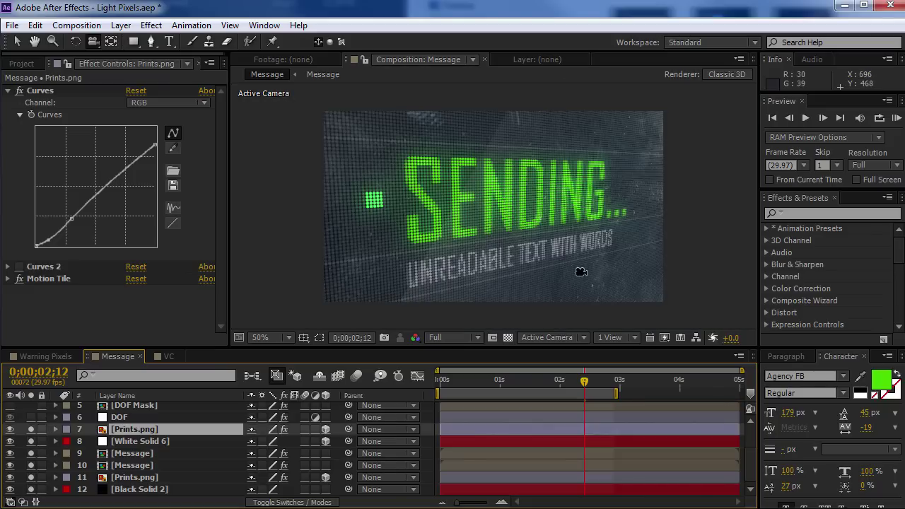
pyautogui.press('.')
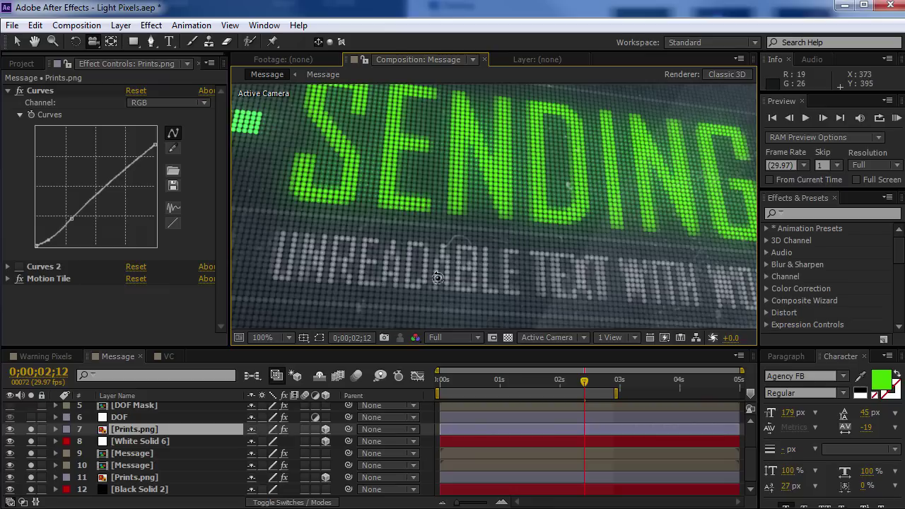
pyautogui.moveTo(468, 326); pyautogui.dragTo(475, 324)
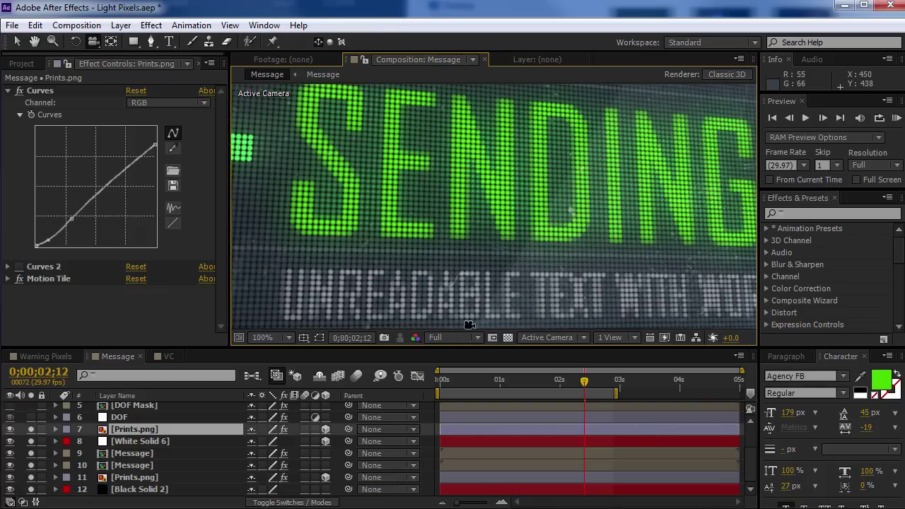
pyautogui.hotkey('ctrl', 'z')
# - Solo only the White Solid 6 layer to inspect its diagonal reflection, and turn the solo off again
pyautogui.click(174, 441)
pyautogui.press(',')
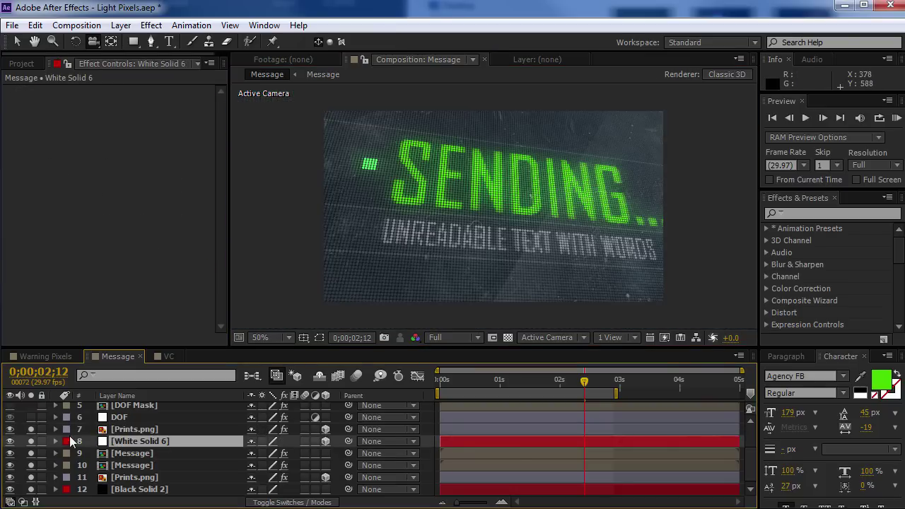
pyautogui.moveTo(32, 451); pyautogui.dragTo(28, 436)
pyautogui.click(30, 441)
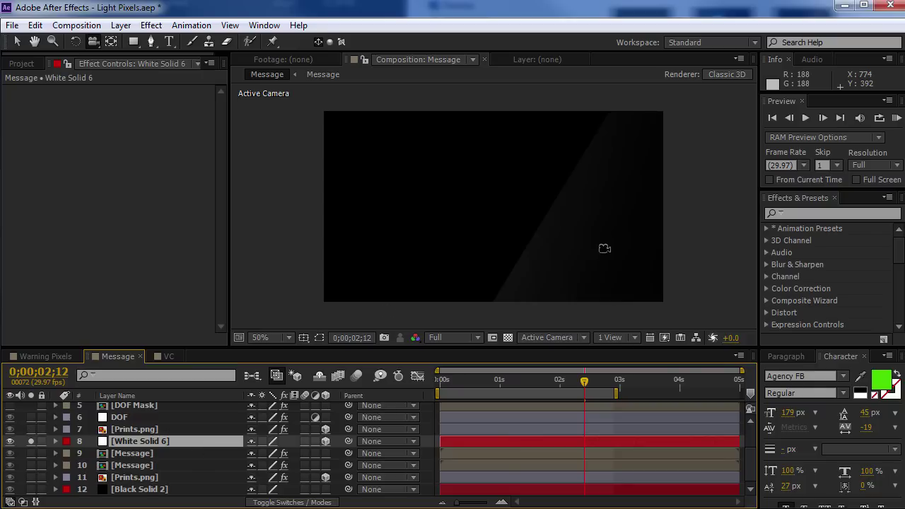
pyautogui.moveTo(602, 247)
pyautogui.mouseDown()
pyautogui.moveTo(595, 228)
pyautogui.moveTo(653, 264)
pyautogui.mouseUp()
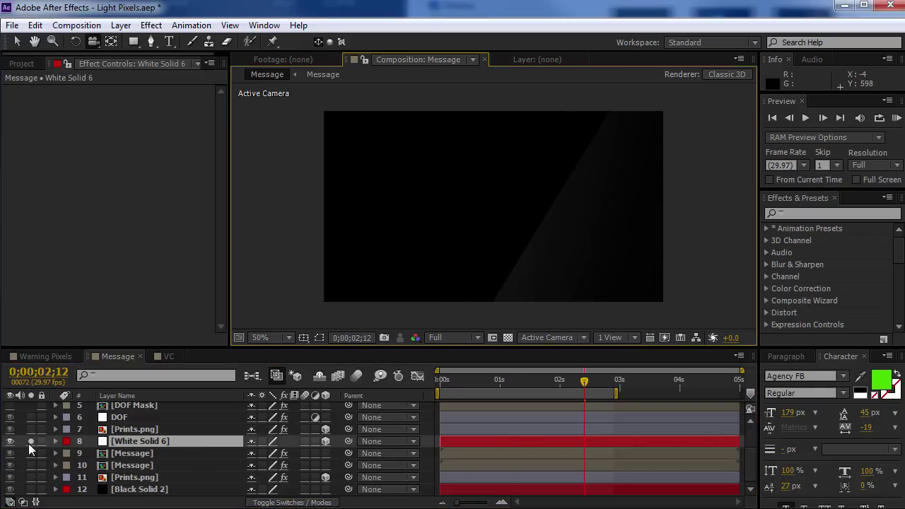
pyautogui.click(31, 441)
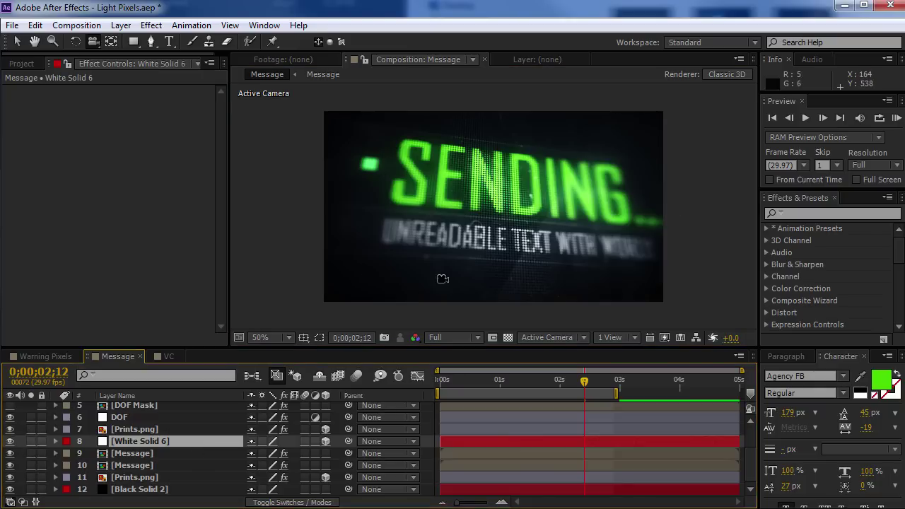
# - Undo the recent layer solo changes and camera orbit in the Message composition
pyautogui.scroll(1, 511, 225)
pyautogui.scroll(-1, 510, 225)
pyautogui.hotkey('ctrl', 'z')
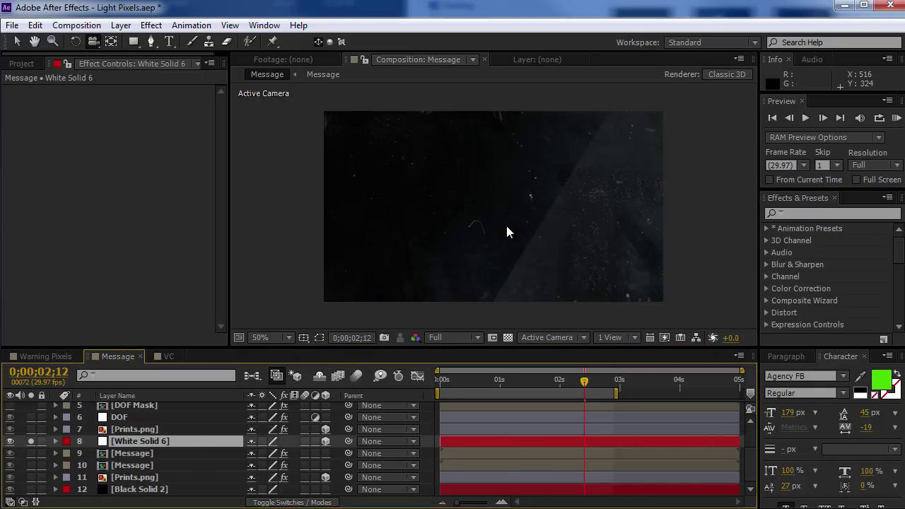
pyautogui.hotkey('ctrl', 'z')
pyautogui.hotkey('ctrl', 'z')
pyautogui.hotkey('ctrl', 'z')
pyautogui.hotkey('ctrl', 'z')
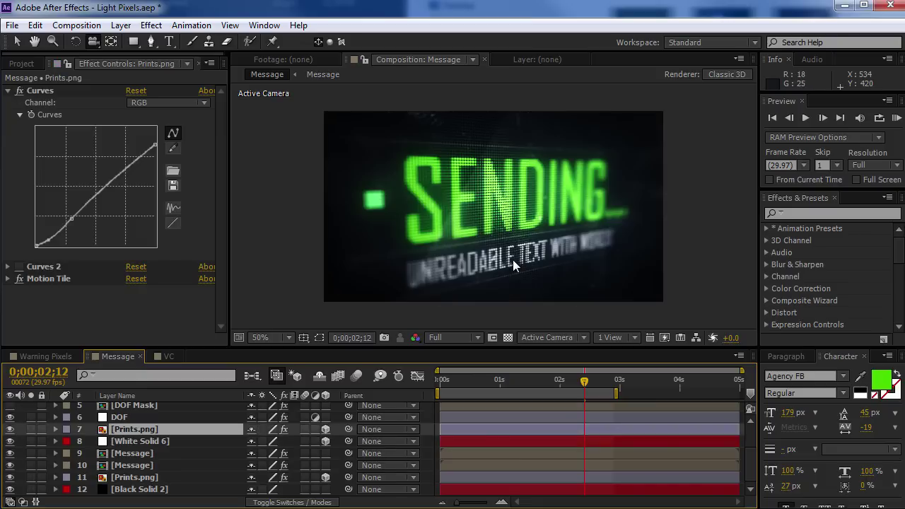
# - Check the effects on the lower Prints.png, Black Solid 2 and lower Message layers
pyautogui.click(132, 477)
pyautogui.click(134, 489)
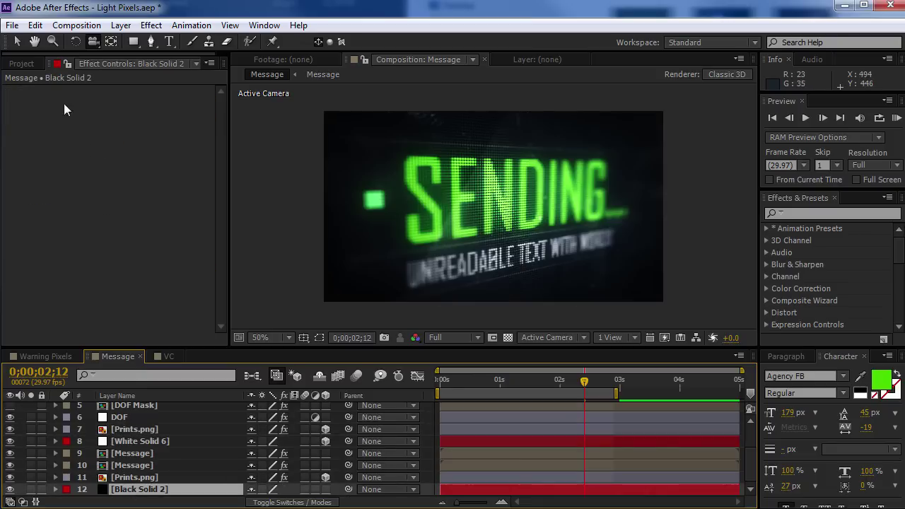
pyautogui.click(127, 464)
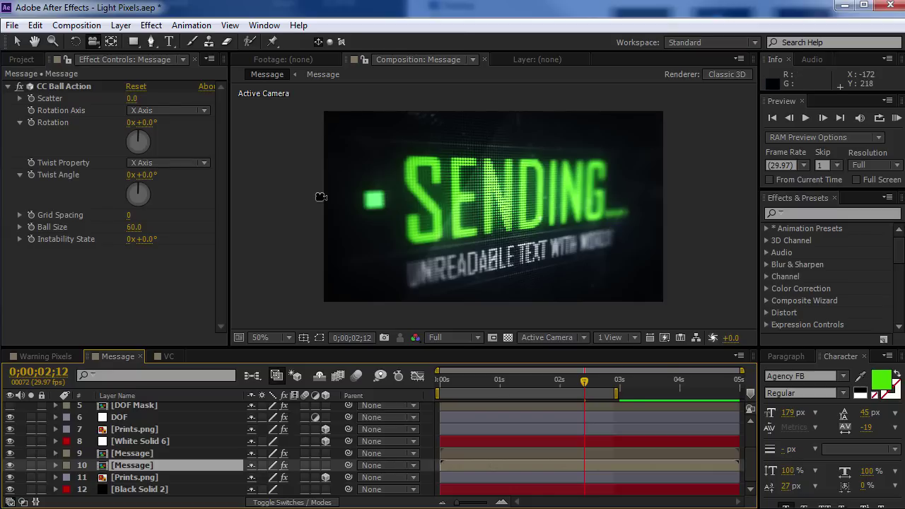
pyautogui.press('/')
pyautogui.press(',')
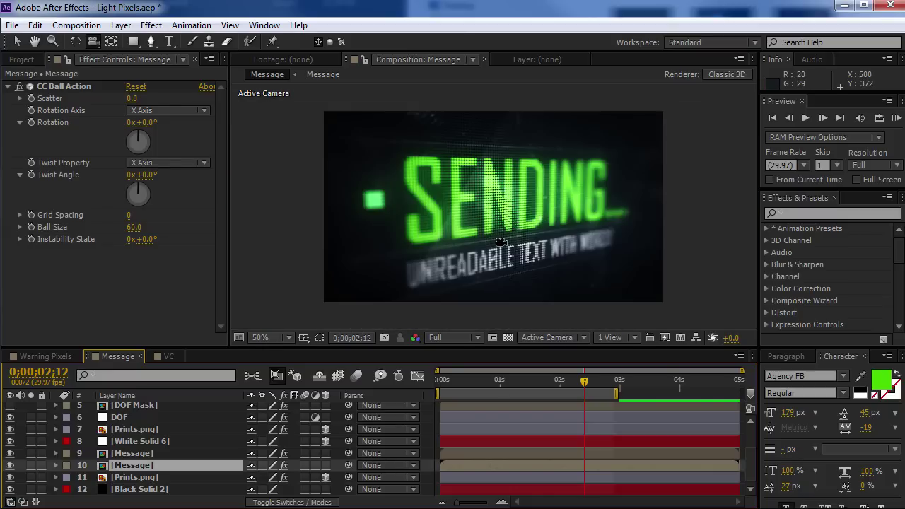
# - Examine the Camera Lens Blur settings on the DOF adjustment layer
pyautogui.click(116, 416)
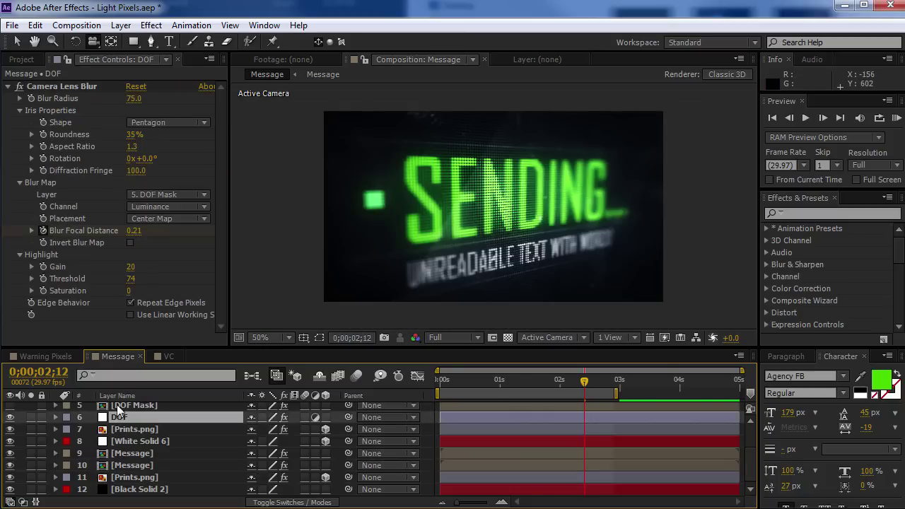
pyautogui.click(62, 86)
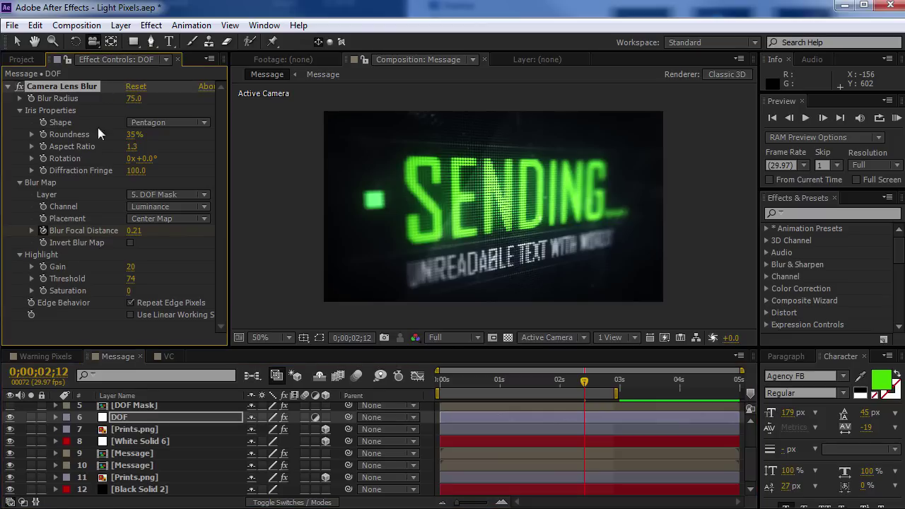
pyautogui.scroll(1, 98, 127)
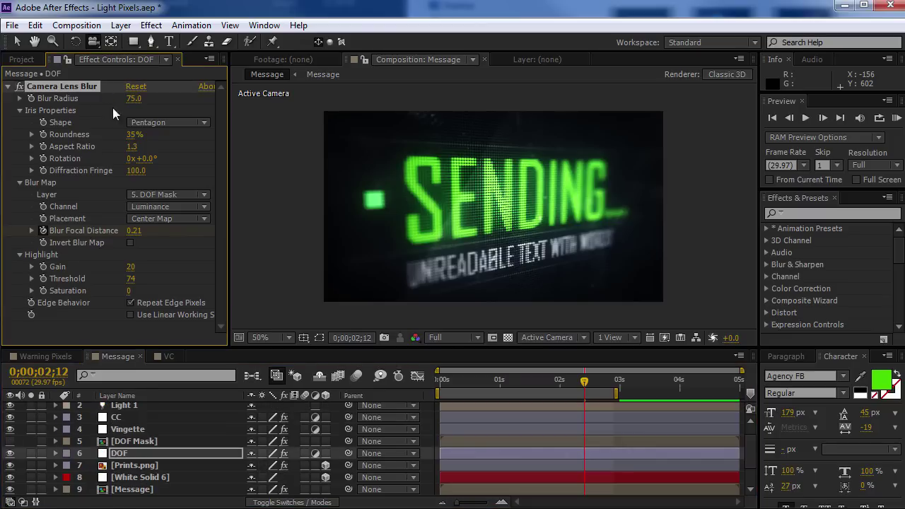
pyautogui.click(113, 454)
# - Solo the DOF Mask layer to view its gradient blur map, and unsolo it again
pyautogui.click(113, 442)
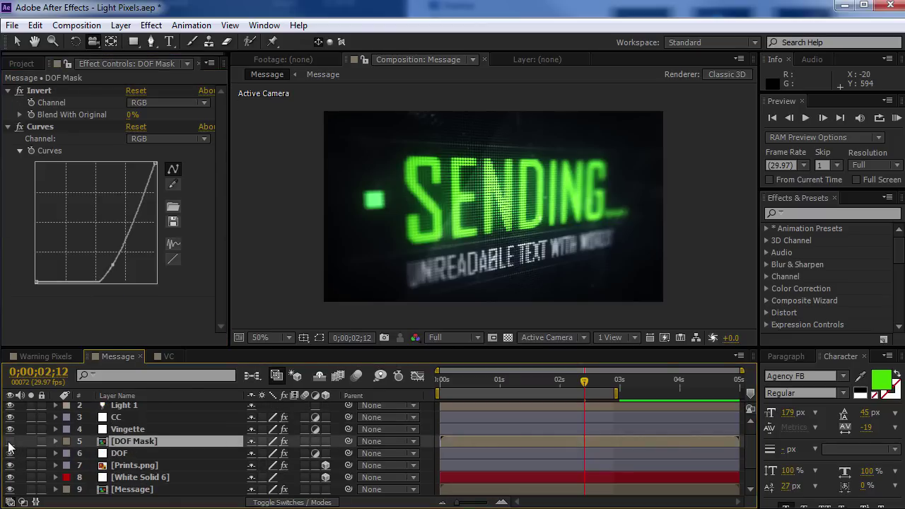
pyautogui.click(31, 441)
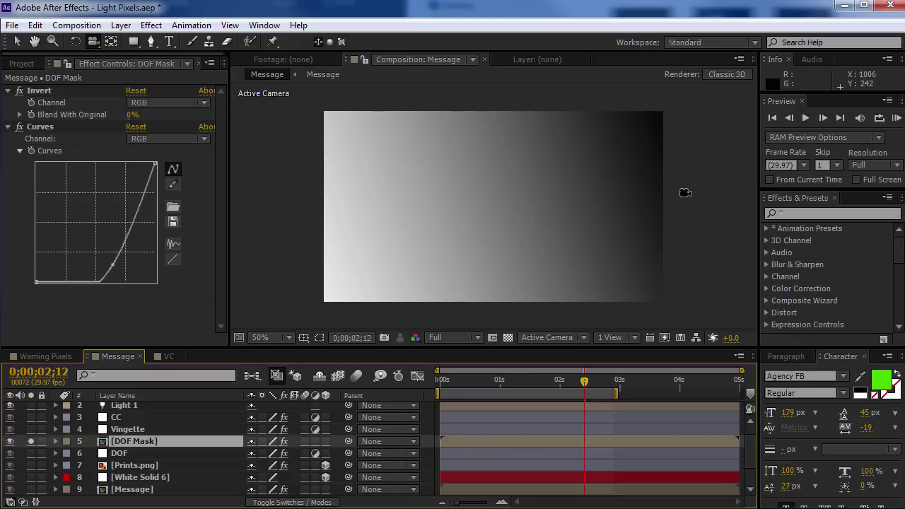
pyautogui.click(32, 441)
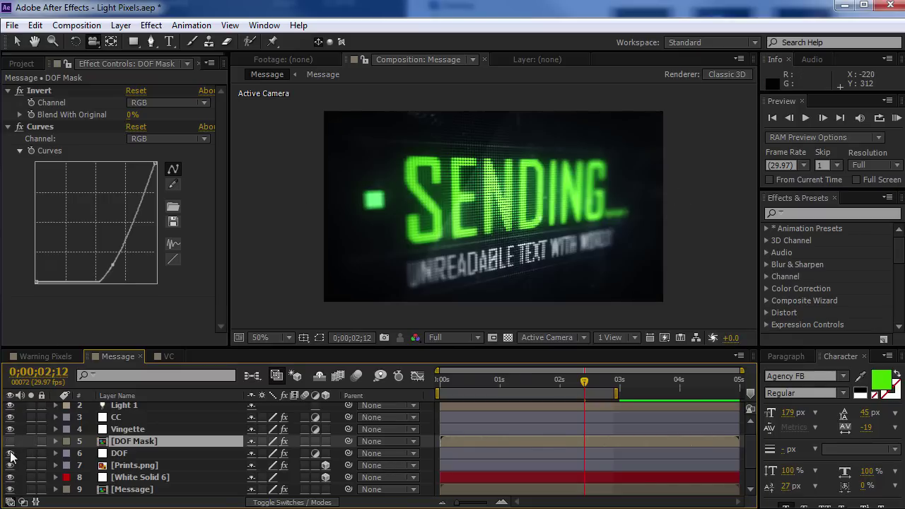
# - Hide the DOF layer and orbit the camera so the end of the SENDING text comes closer to the viewer
pyautogui.moveTo(564, 268); pyautogui.dragTo(482, 246)
pyautogui.click(123, 455)
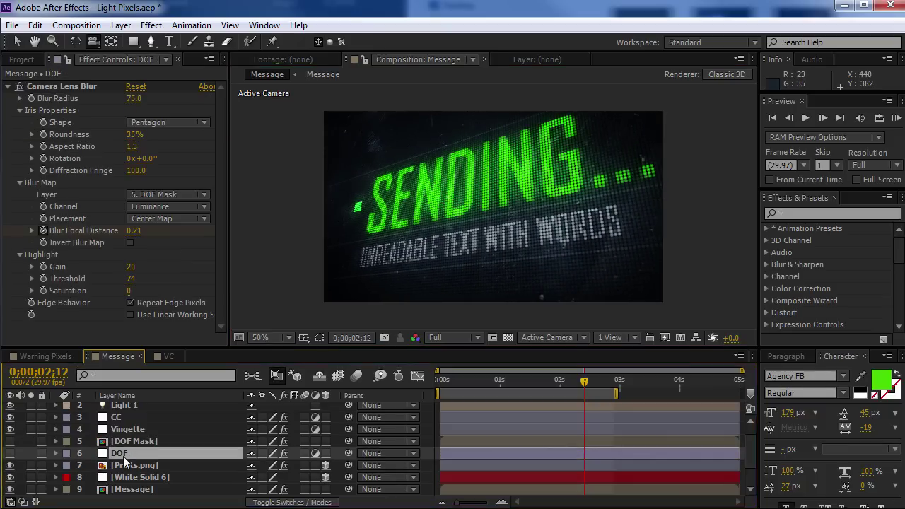
# - In the DOF Mask composition, reposition the RAMP layer's gradient with its start at about -306, -46 and its end at about 1368, 464
pyautogui.doubleClick(140, 440)
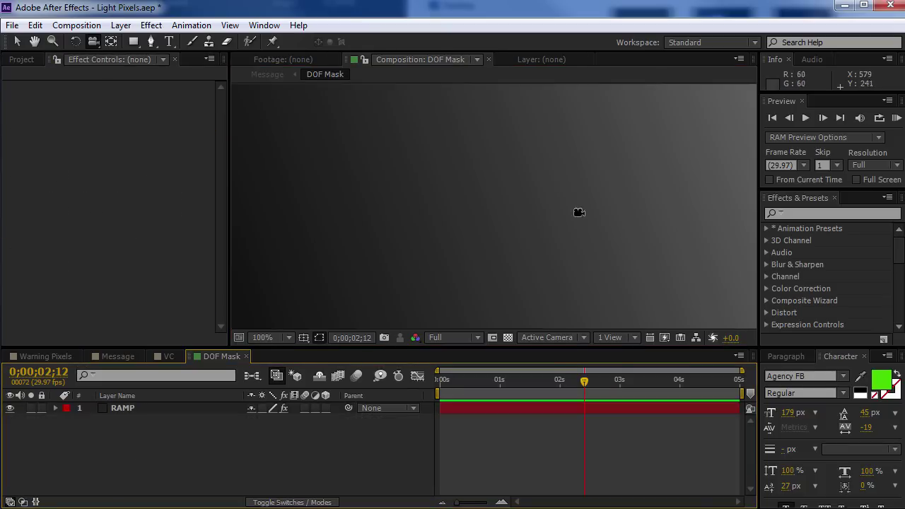
pyautogui.scroll(-2, 580, 213)
pyautogui.click(133, 409)
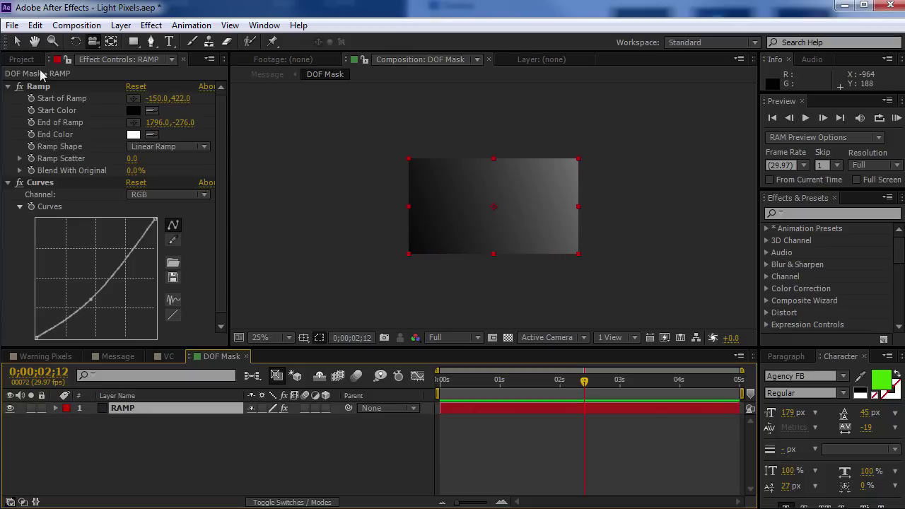
pyautogui.click(44, 86)
pyautogui.press('v')
pyautogui.moveTo(729, 114); pyautogui.dragTo(653, 244)
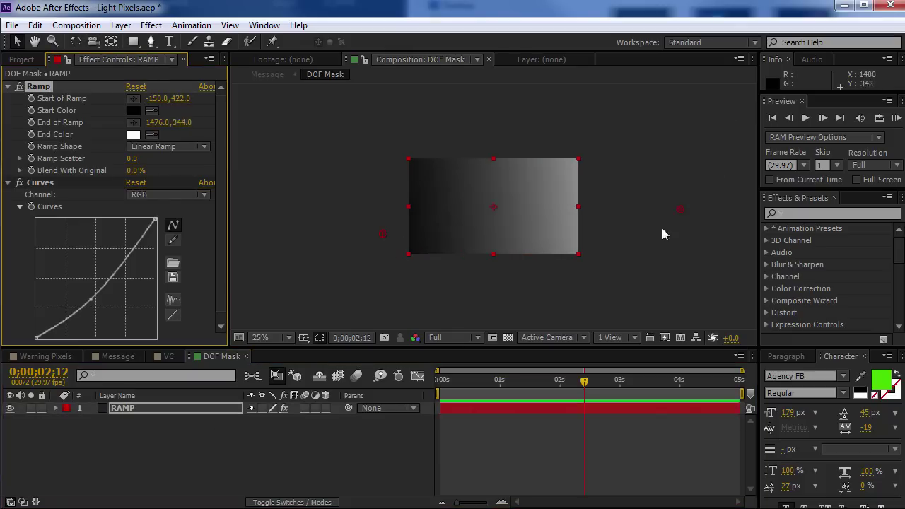
pyautogui.moveTo(380, 228); pyautogui.dragTo(349, 135)
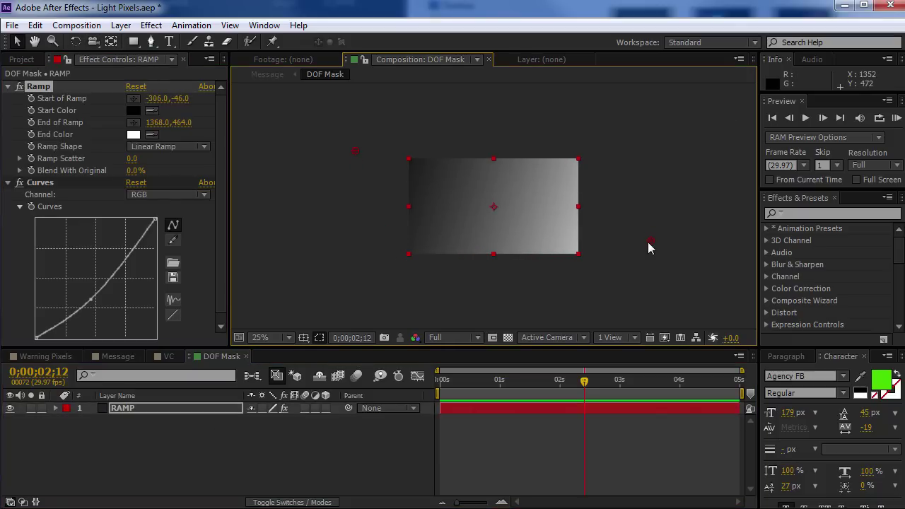
# - Show the DOF layer again in the Message composition, set its Blur Focal Distance to 0.31, and view the result enlarged
pyautogui.click(122, 356)
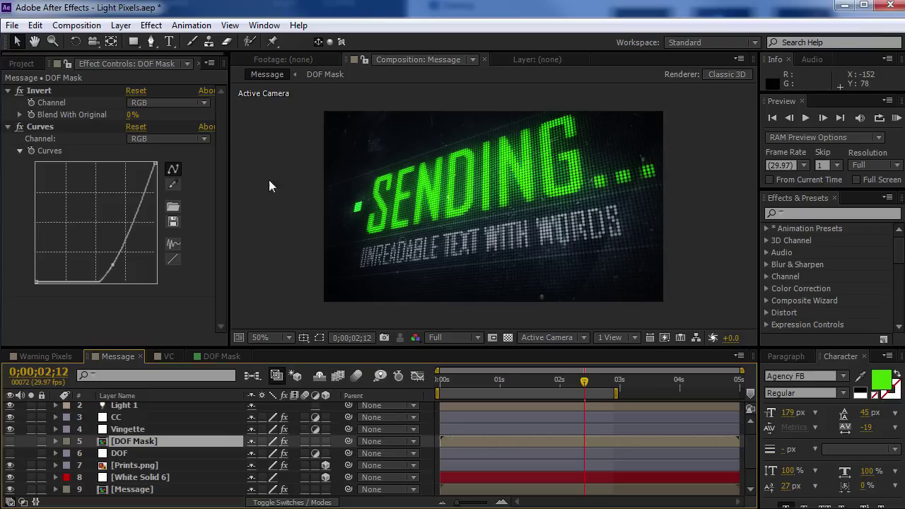
pyautogui.click(10, 454)
pyautogui.click(119, 453)
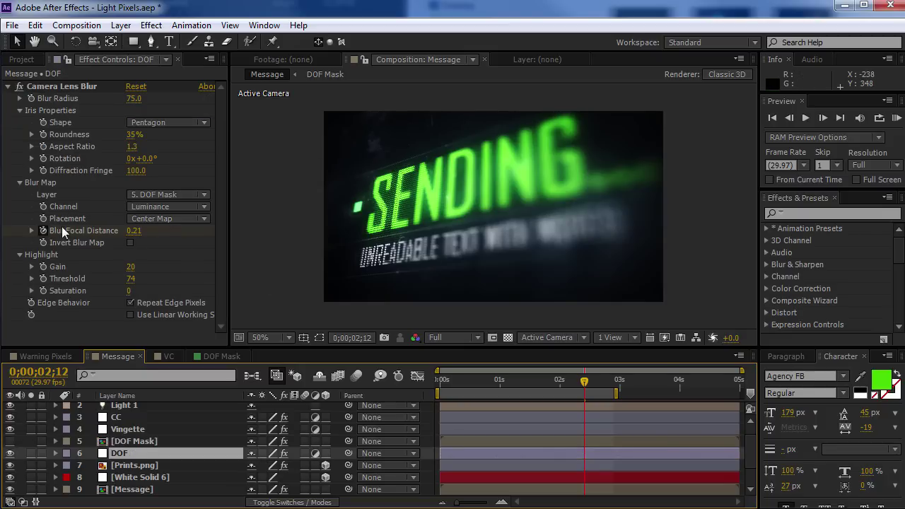
pyautogui.moveTo(131, 232); pyautogui.dragTo(156, 230)
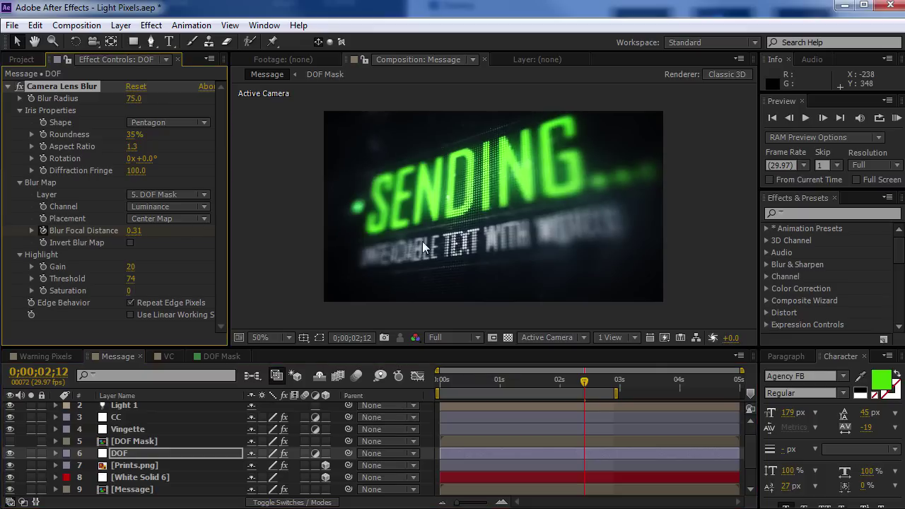
pyautogui.scroll(2, 482, 170)
pyautogui.press('`')
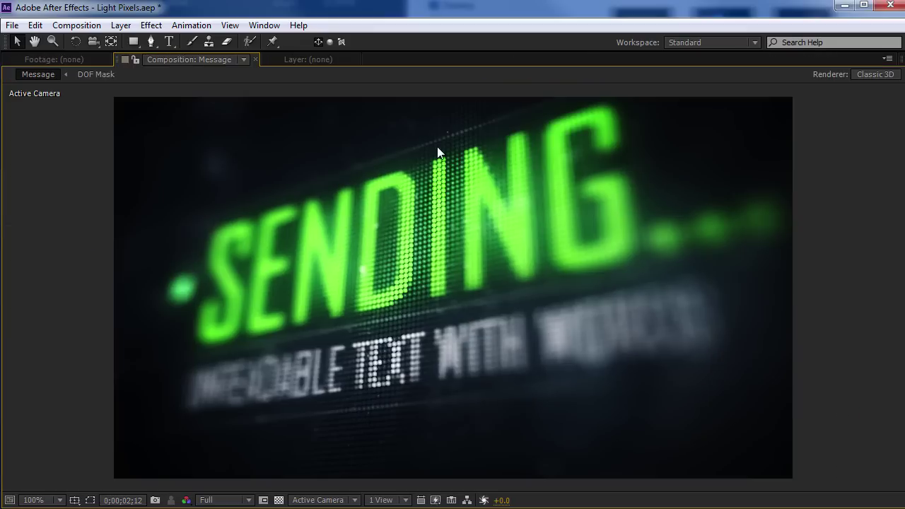
# - Set the DOF layer's Camera Lens Blur radius to 150 and inspect the Message composition enlarged
pyautogui.press('`')
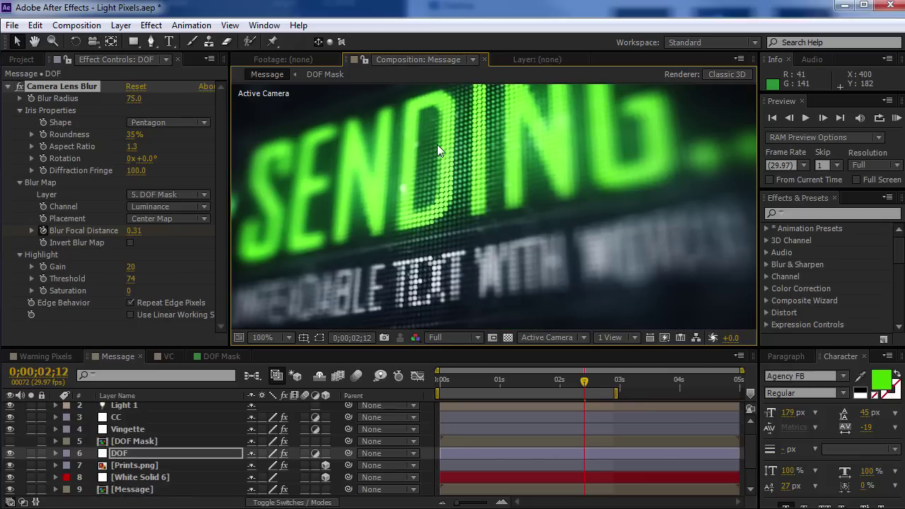
pyautogui.click(135, 100)
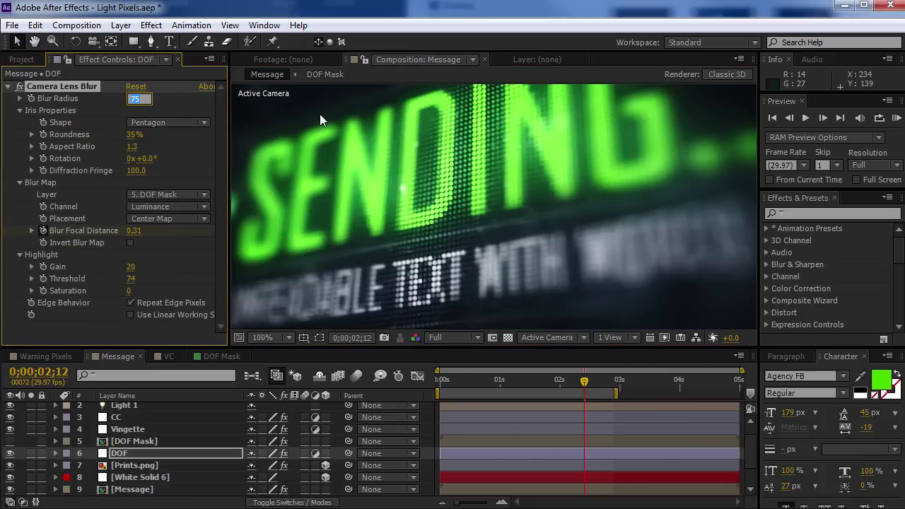
pyautogui.press('Return')
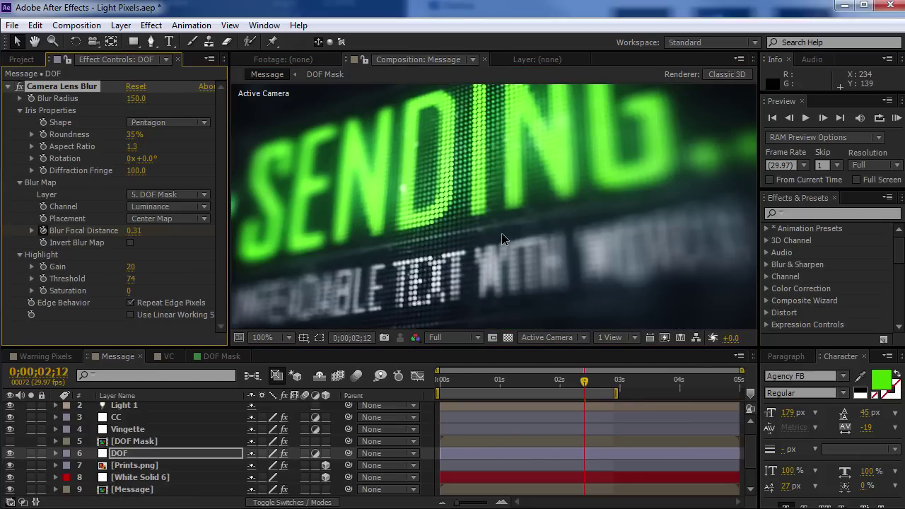
pyautogui.press('`')
pyautogui.press(',')
pyautogui.press(',')
pyautogui.press('.')
pyautogui.press('.')
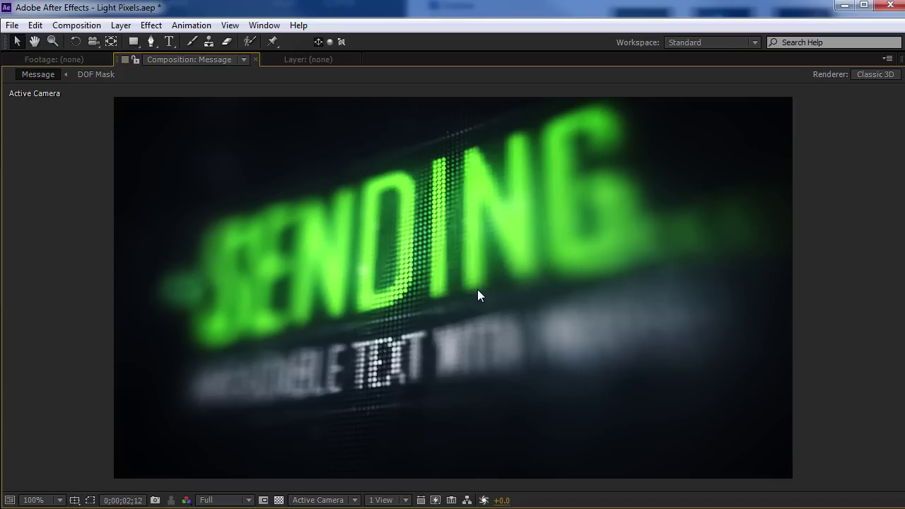
pyautogui.press('`')
pyautogui.press(',')
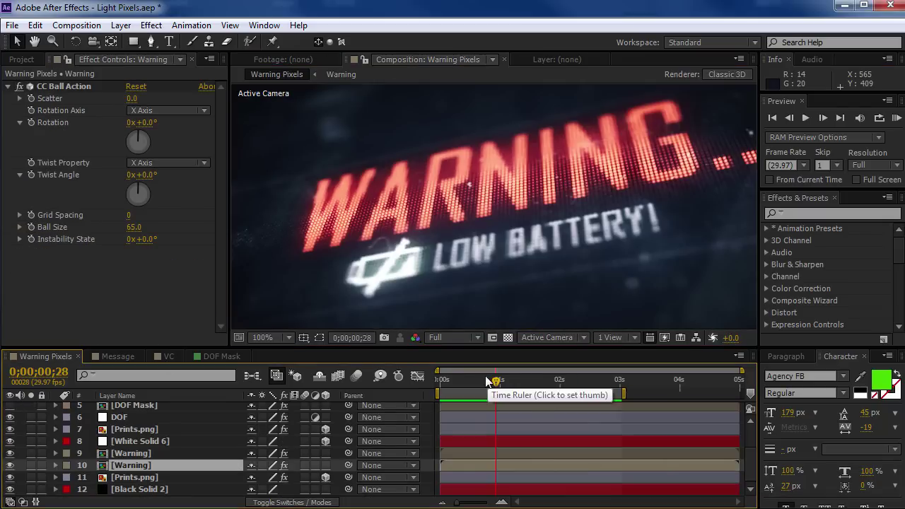
# - In the Warning Pixels composition at frame 29, solo the lower Warning layer, set its CC Ball Action ball size to 130, and unsolo it
pyautogui.moveTo(492, 381)
pyautogui.mouseDown()
pyautogui.moveTo(502, 378)
pyautogui.moveTo(498, 385)
pyautogui.mouseUp()
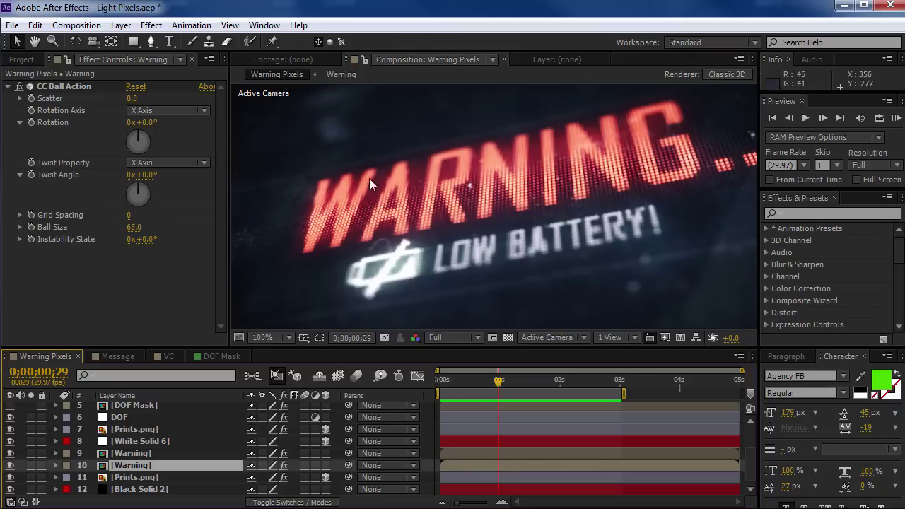
pyautogui.click(65, 88)
pyautogui.click(31, 465)
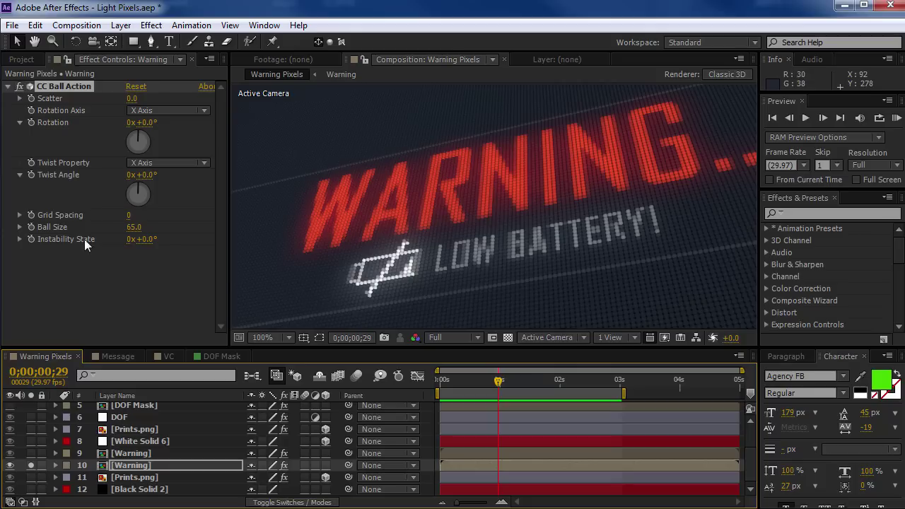
pyautogui.moveTo(136, 227); pyautogui.dragTo(180, 224)
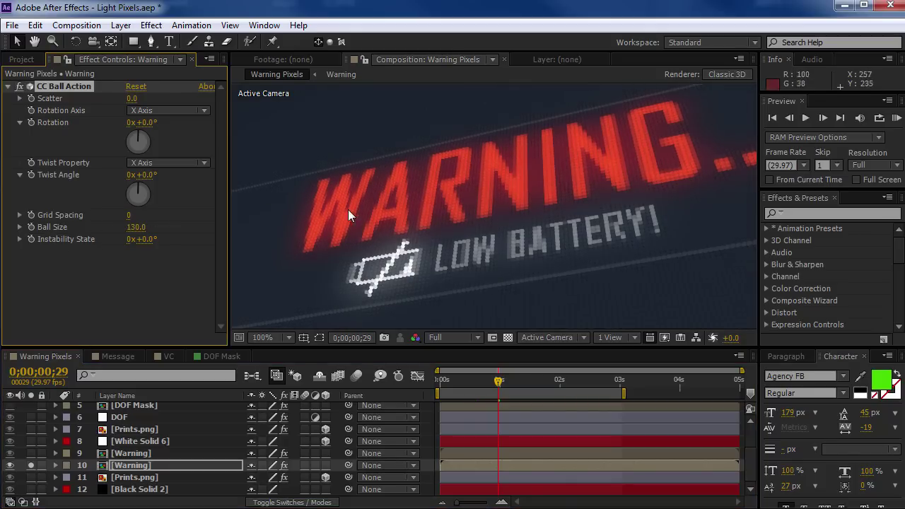
pyautogui.click(31, 465)
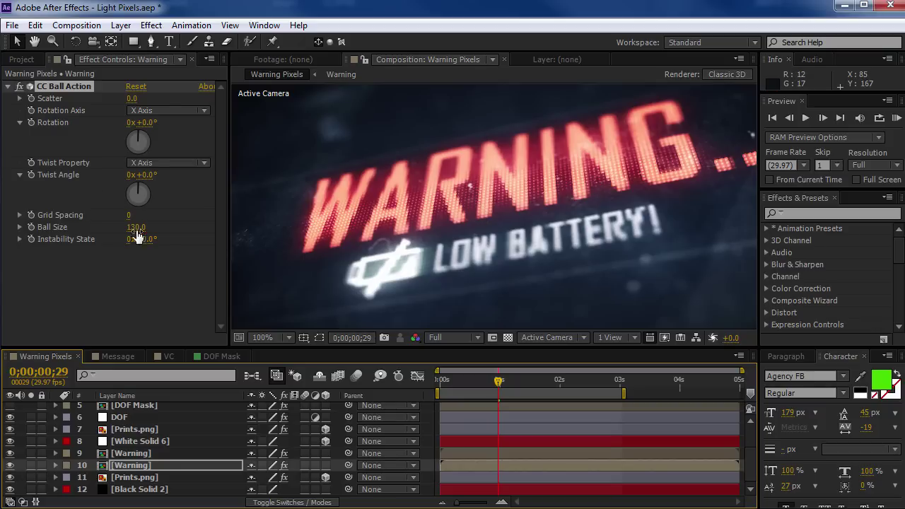
# - Hide the upper Warning layer to inspect the scene enlarged without it, and show it again
pyautogui.click(131, 453)
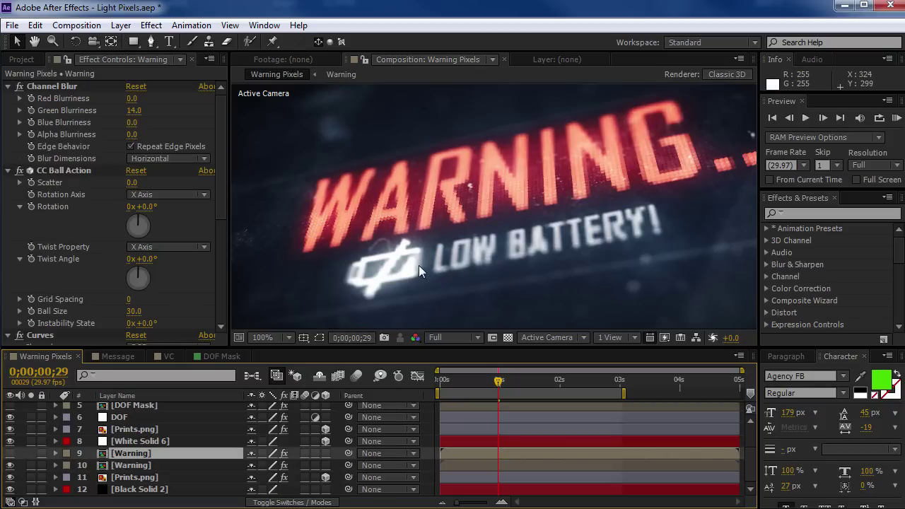
pyautogui.press('`')
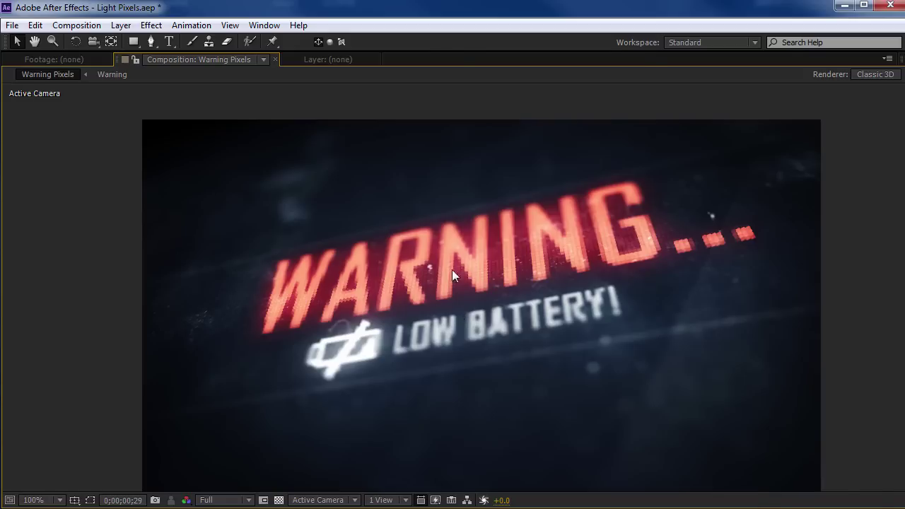
pyautogui.press('`')
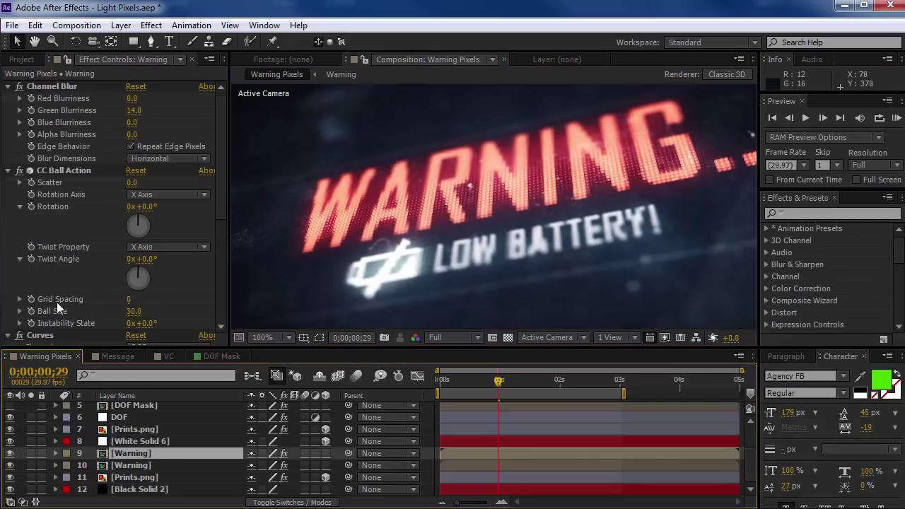
# - Try a CC Ball Action grid spacing of 1 on the upper Warning layer, and set it back to 0
pyautogui.click(130, 300)
pyautogui.write('1')
pyautogui.press('Return')
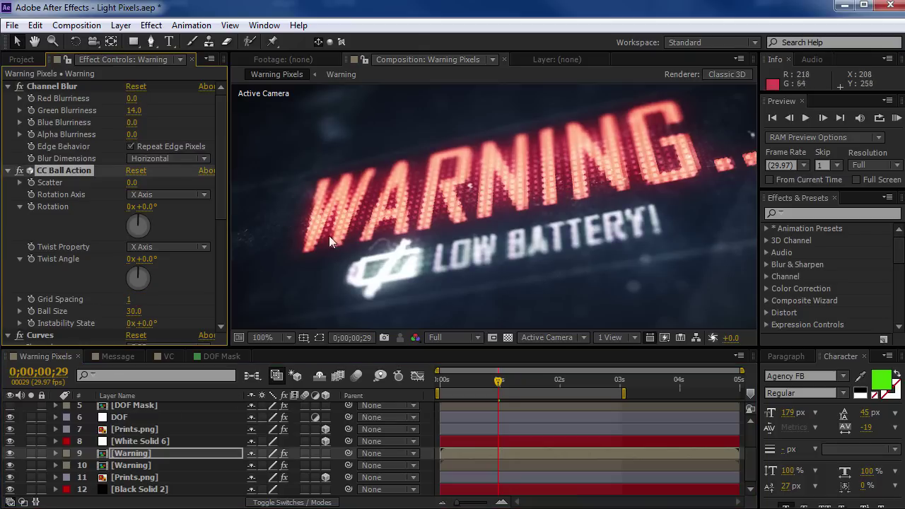
pyautogui.click(129, 300)
pyautogui.write('0')
pyautogui.press('Return')
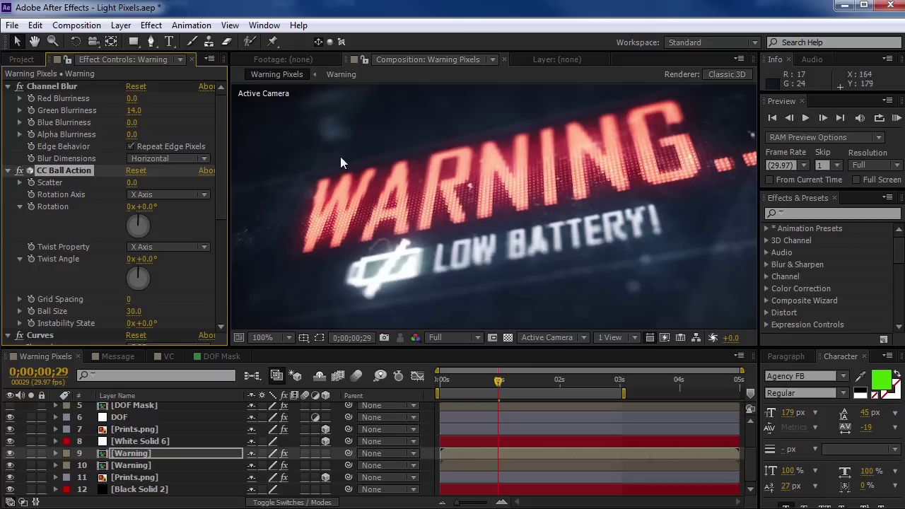
# - Try a CC Ball Action grid spacing of 1 on the lower Warning layer, and undo the change
pyautogui.click(131, 467)
pyautogui.click(30, 466)
pyautogui.click(30, 465)
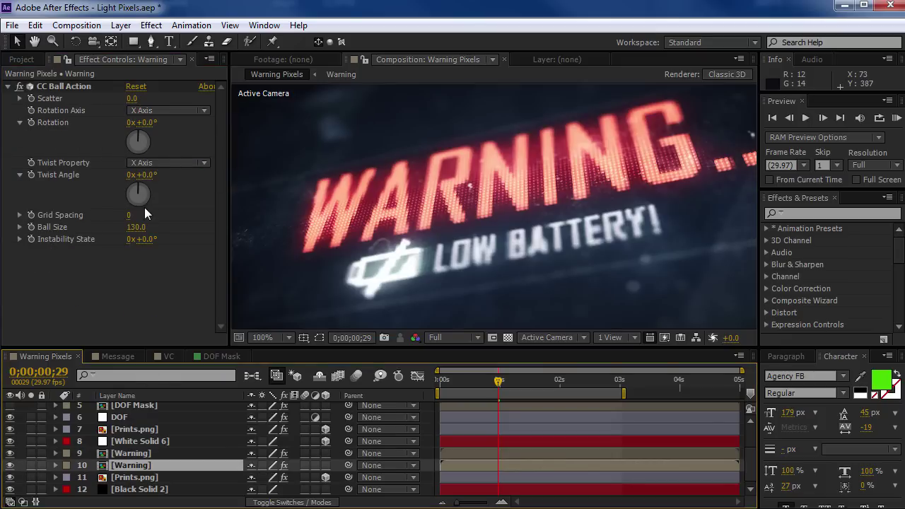
pyautogui.click(129, 215)
pyautogui.write('1')
pyautogui.press('Return')
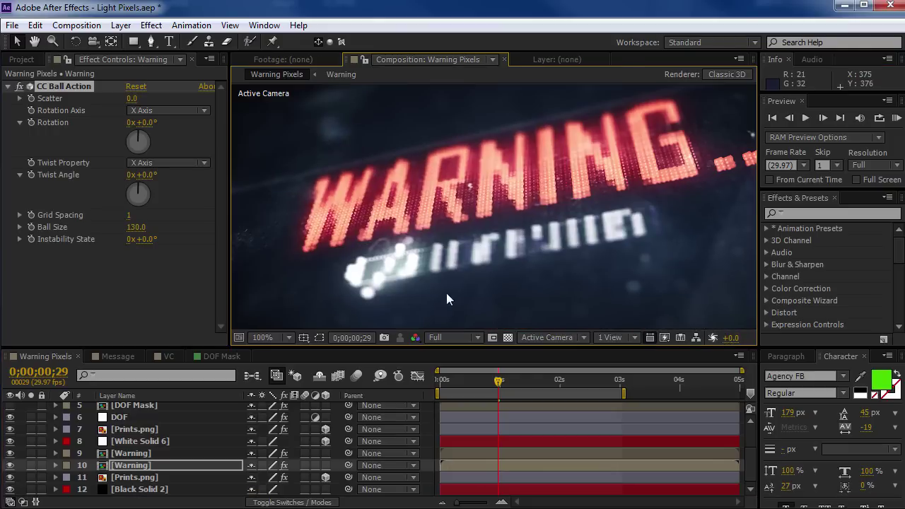
pyautogui.hotkey('ctrl', 'z')
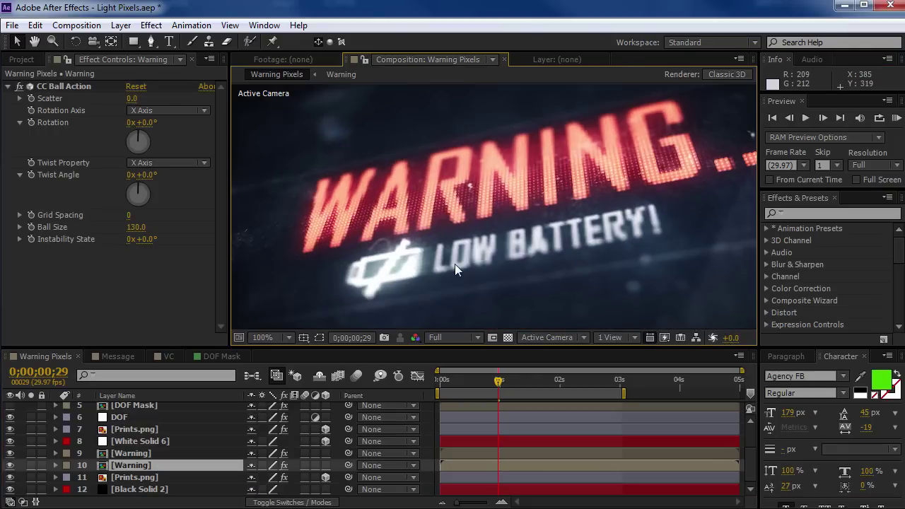
# - Hide the upper Warning layer, try a CC Ball Action scatter of 7.8 on the lower one, and undo the scatter
pyautogui.click(9, 456)
pyautogui.moveTo(132, 99); pyautogui.dragTo(152, 96)
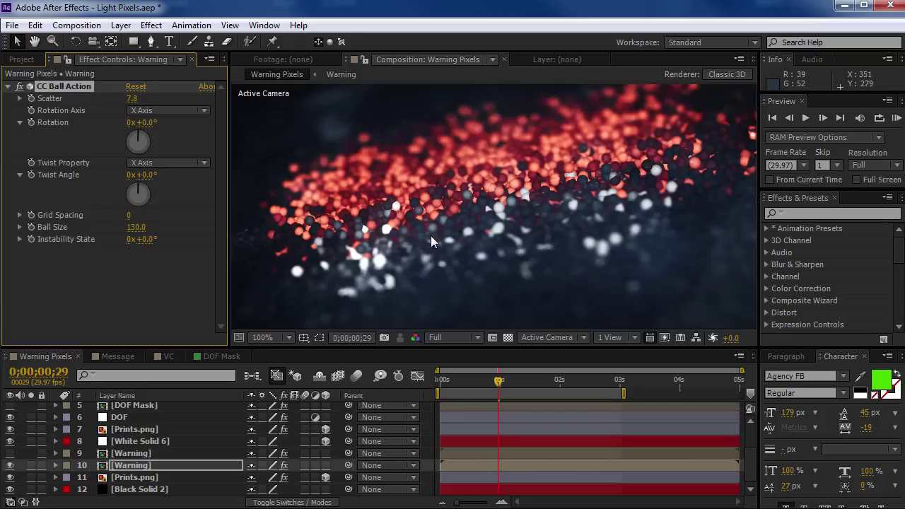
pyautogui.hotkey('ctrl', 'z')
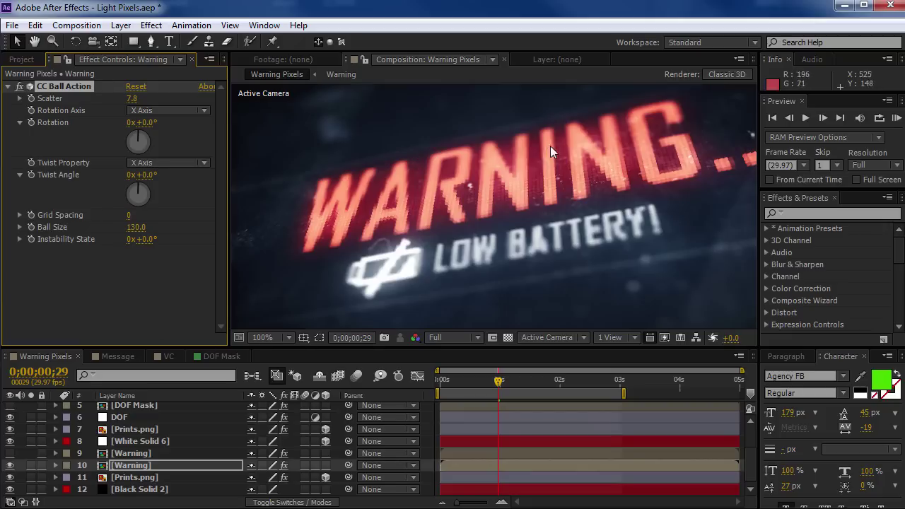
# - Return to the Message composition and examine its lens blur in the enlarged view
pyautogui.scroll(-1, 478, 188)
pyautogui.scroll(2, 483, 298)
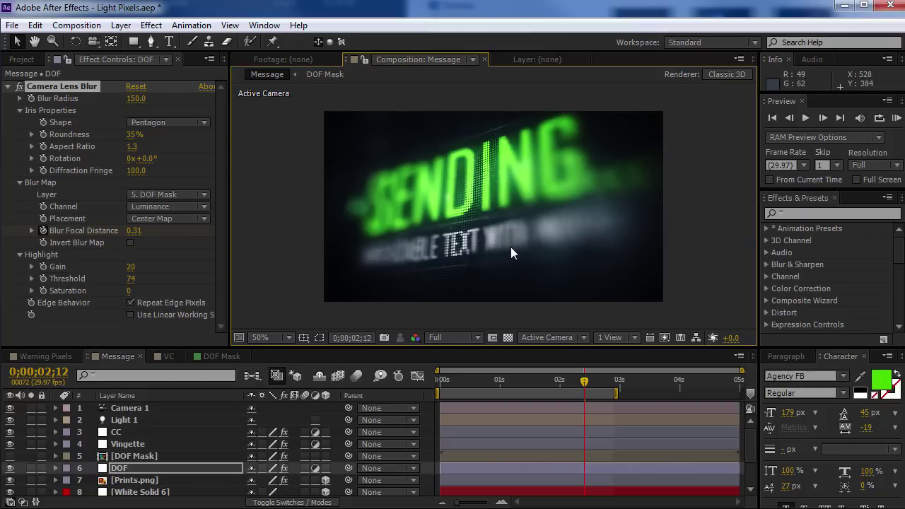
pyautogui.scroll(2, 511, 247)
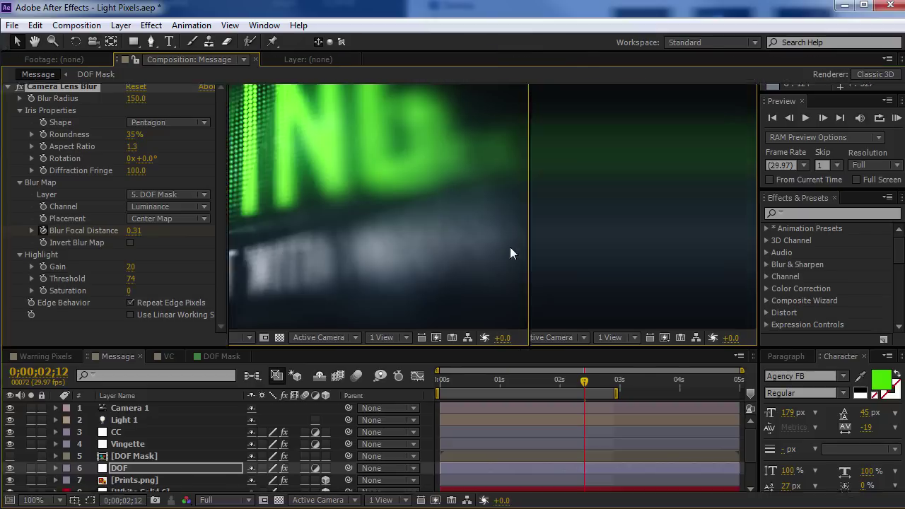
pyautogui.press('`')
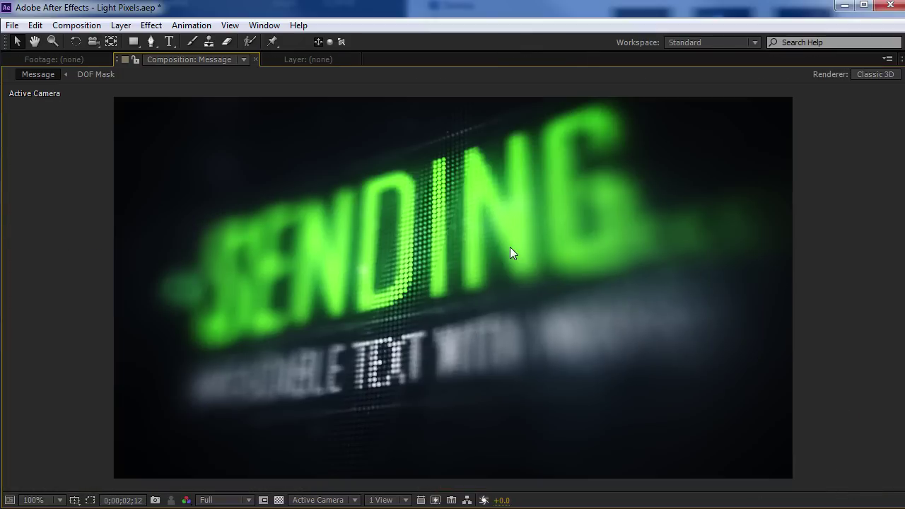